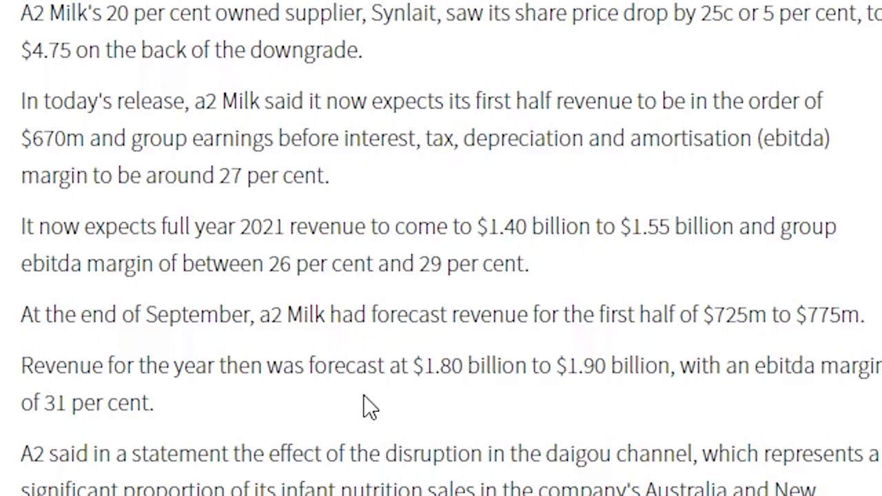
# Read the news article's passage on a2 Milk's revenue and ebitda margin forecasts
pyautogui.scroll(-4, 370, 406)
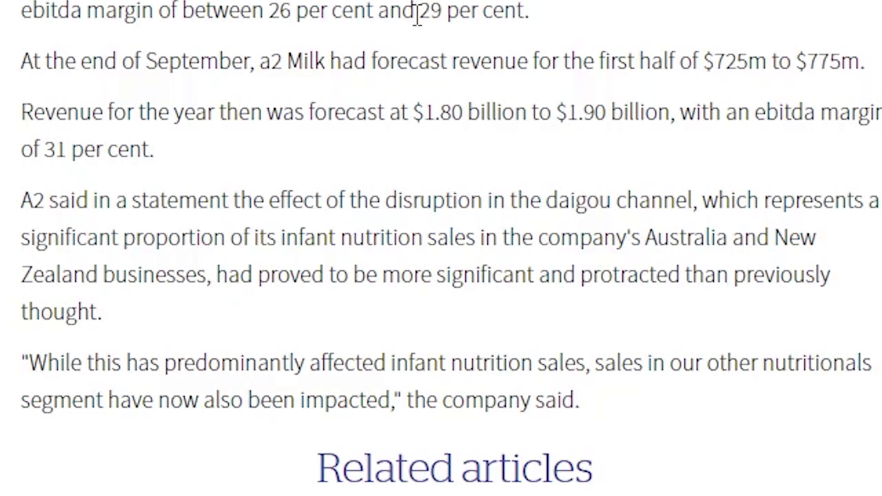
pyautogui.scroll(-10, 514, 240)
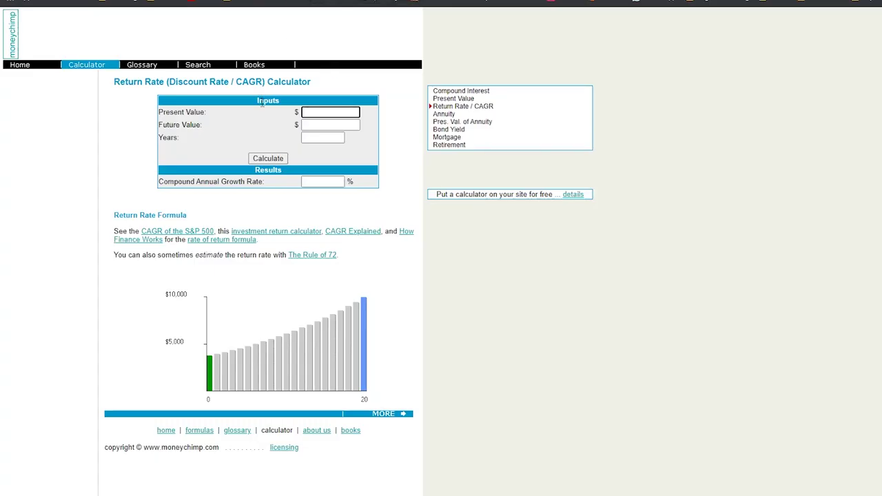
# Calculate the compound annual growth rate for a present value of $26, a future value of $30 and 5 years
pyautogui.click(336, 112)
pyautogui.write('26')
pyautogui.click(332, 124)
pyautogui.write('30')
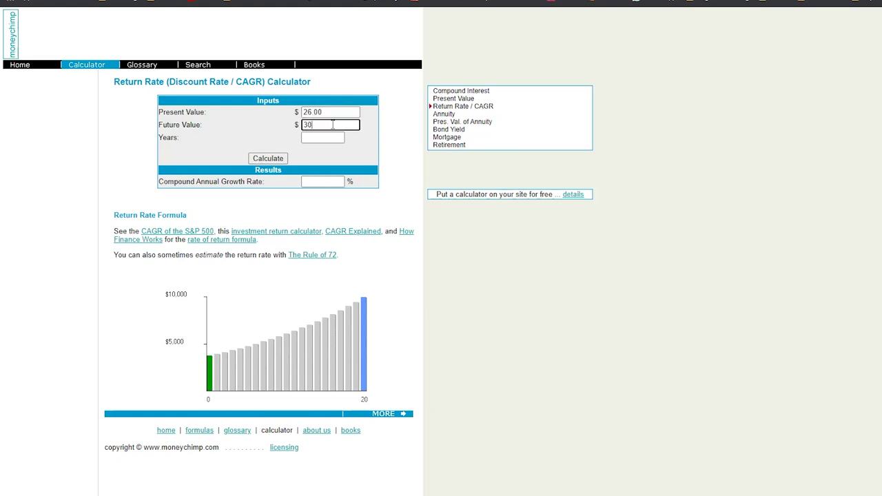
pyautogui.click(369, 146)
pyautogui.click(336, 138)
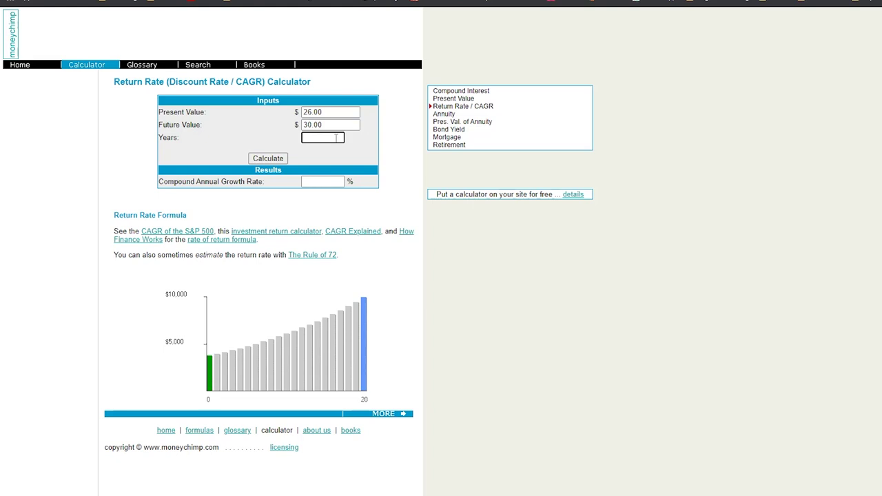
pyautogui.write('5')
pyautogui.click(281, 159)
# Switch to the Intrinsic Value Calculation spreadsheet and set the stock's growth rate to 2.9%
pyautogui.click(303, 4)
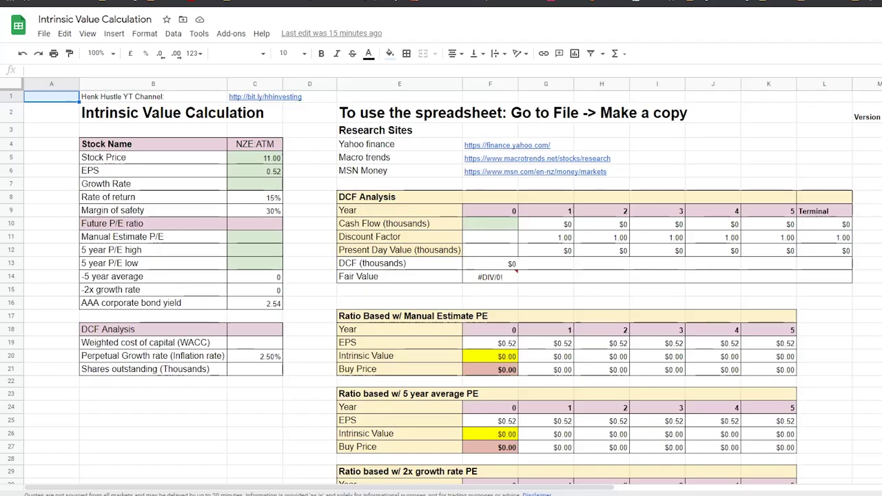
pyautogui.click(256, 184)
pyautogui.write('2.9')
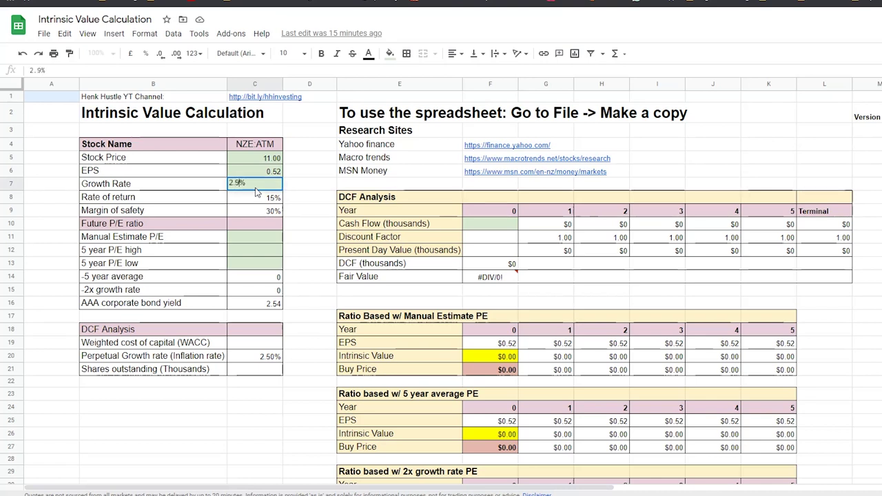
pyautogui.press('Return')
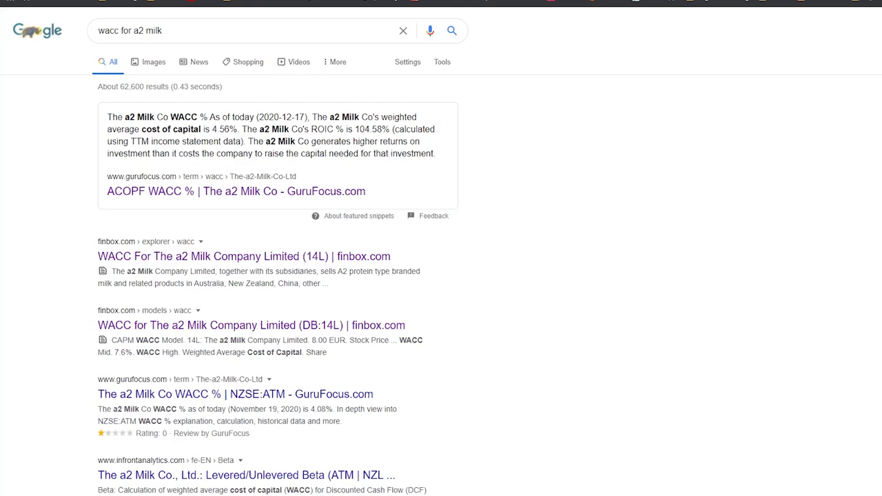
# Return from the Google results to the spreadsheet and set the weighted cost of capital (WACC) to 7%
pyautogui.click(382, 2)
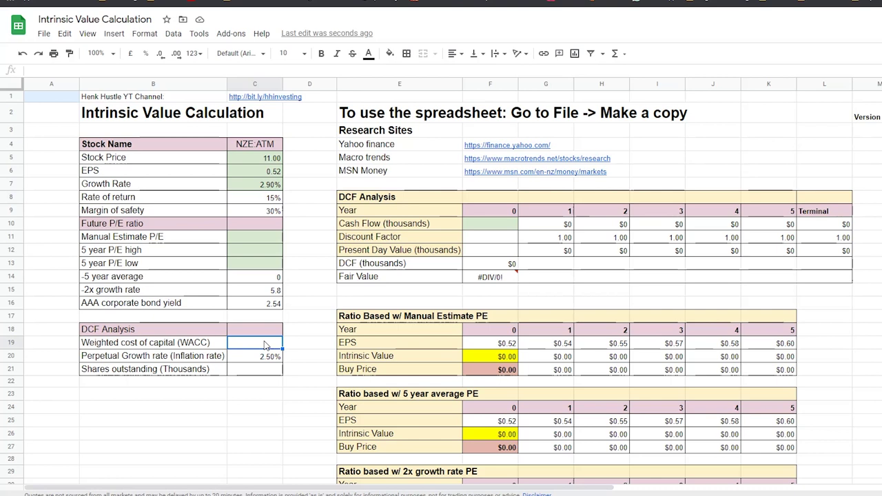
pyautogui.write('7%')
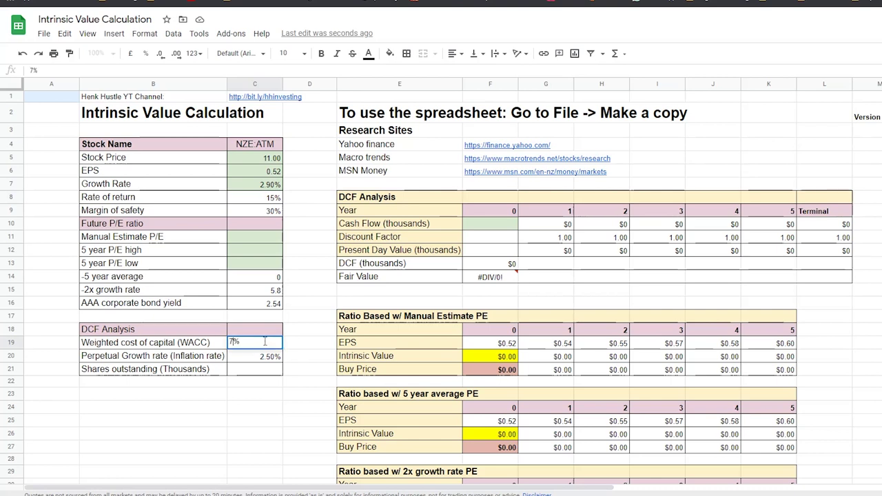
pyautogui.press('Return')
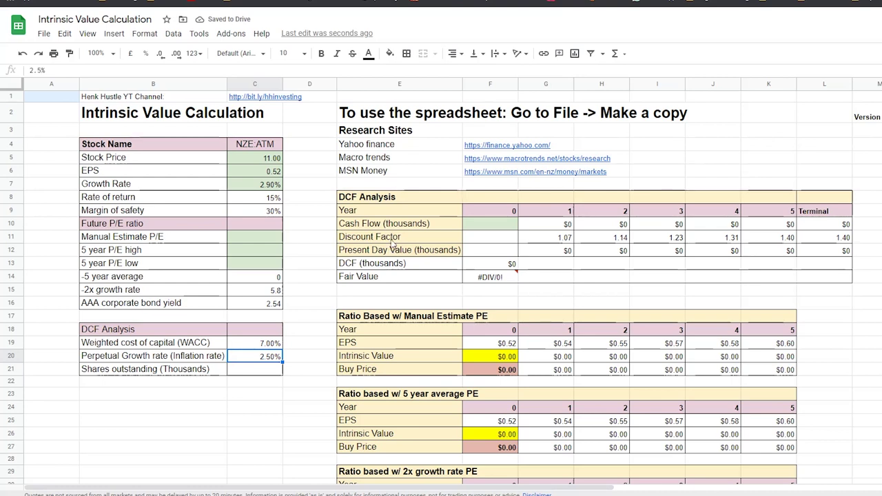
# Copy the 6/29/2020 free cash flow from Yahoo Finance's a2 Milk cash flow statement into the year 0 cash flow cell as 420189
pyautogui.click(480, 228)
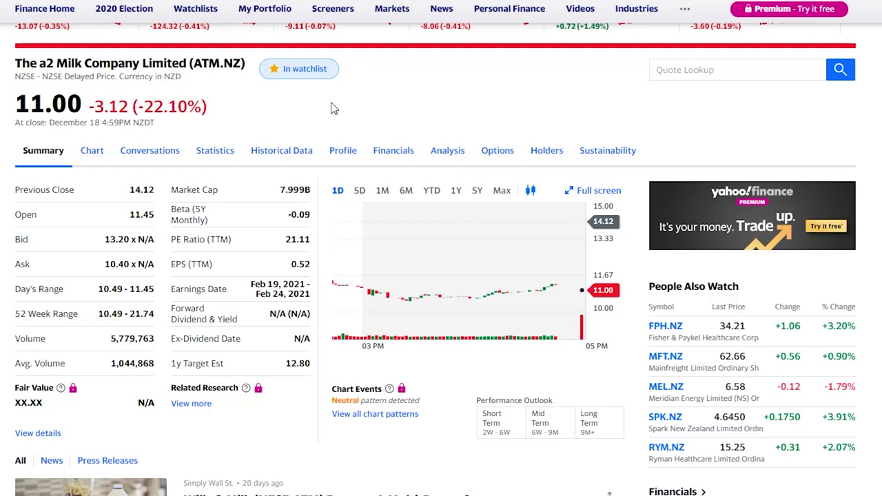
pyautogui.click(389, 157)
pyautogui.click(230, 187)
pyautogui.scroll(-5, 328, 217)
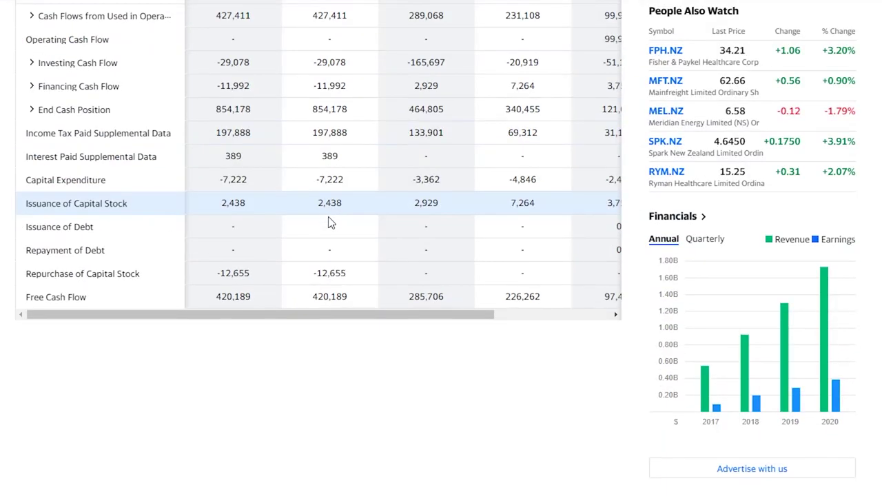
pyautogui.scroll(1, 359, 300)
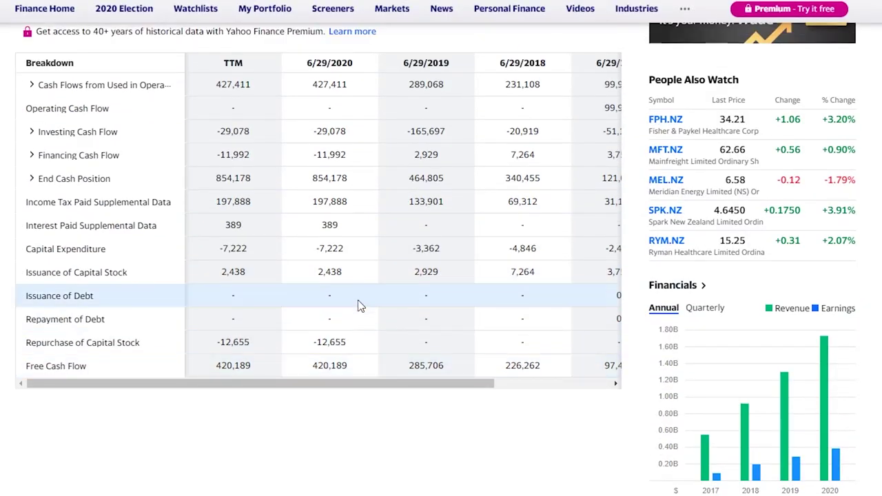
pyautogui.doubleClick(343, 366)
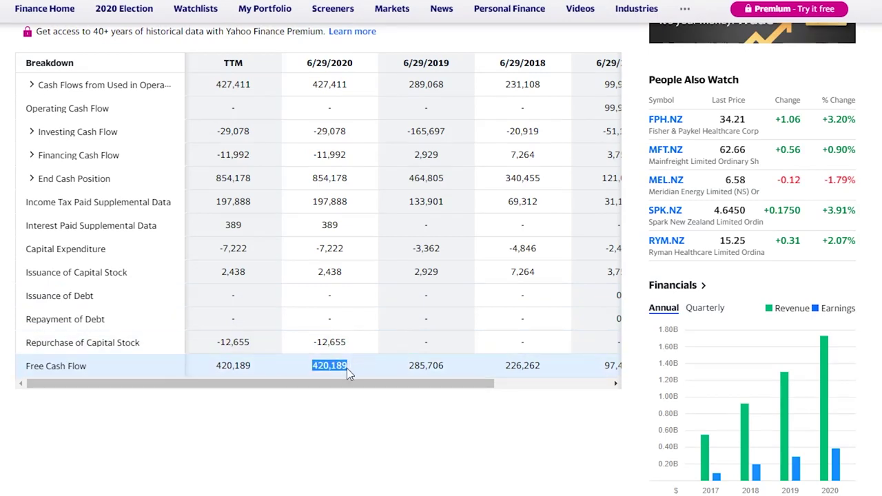
pyautogui.scroll(1, 349, 369)
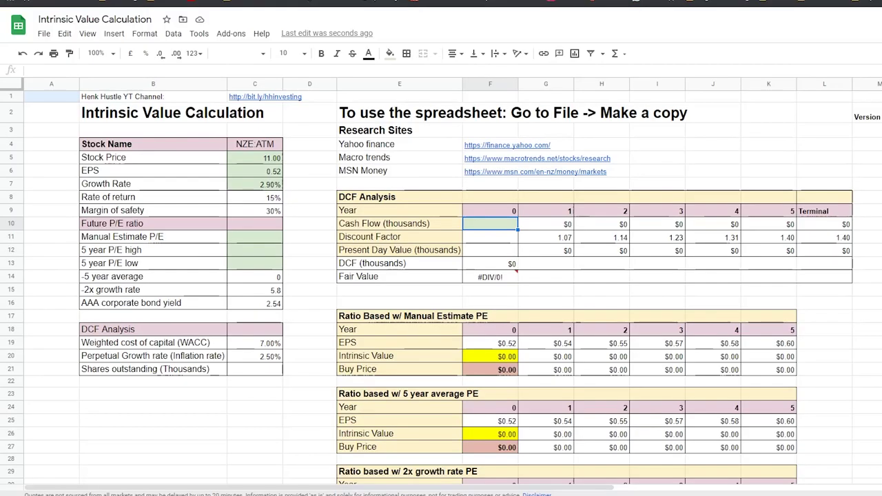
pyautogui.write('420189')
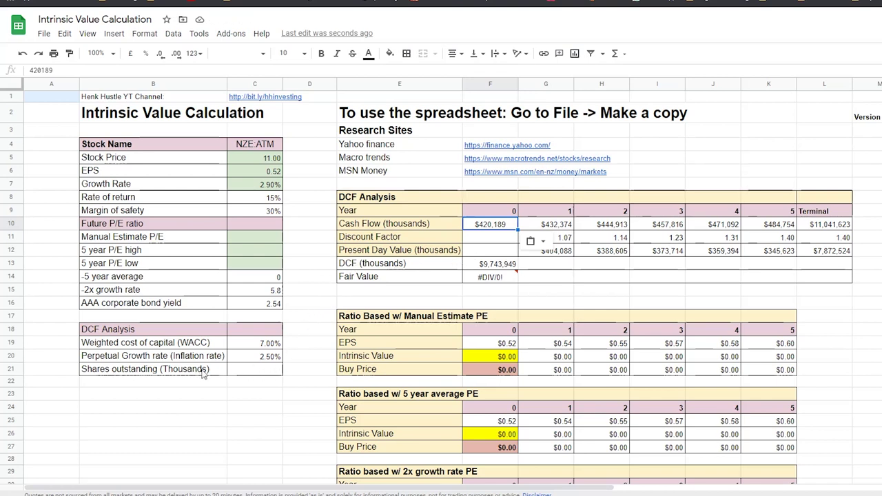
# Look up a2 Milk's shares outstanding in the Yahoo Finance statistics and enter 740860 as the spreadsheet's shares outstanding in thousands
pyautogui.click(246, 373)
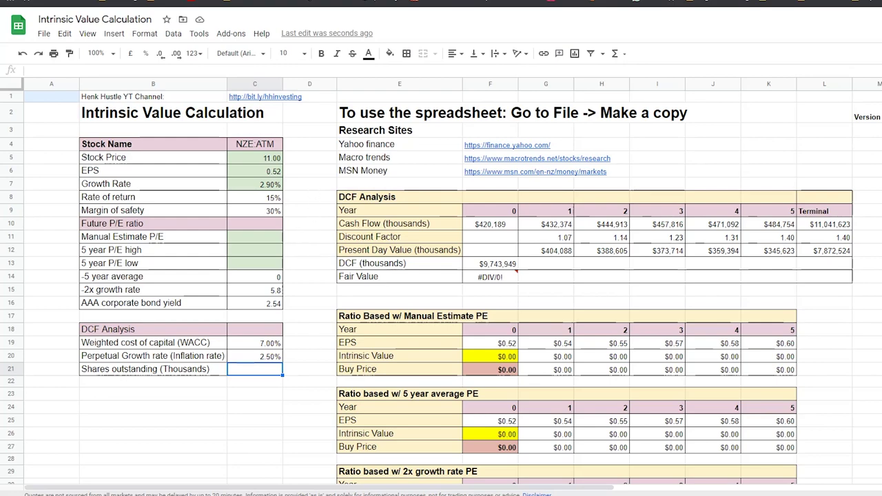
pyautogui.hotkey('ctrl', 'Tab')
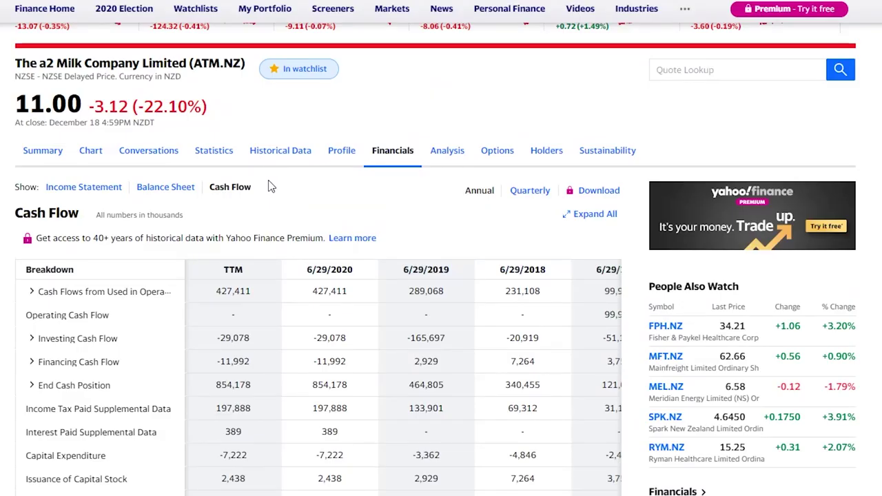
pyautogui.click(215, 153)
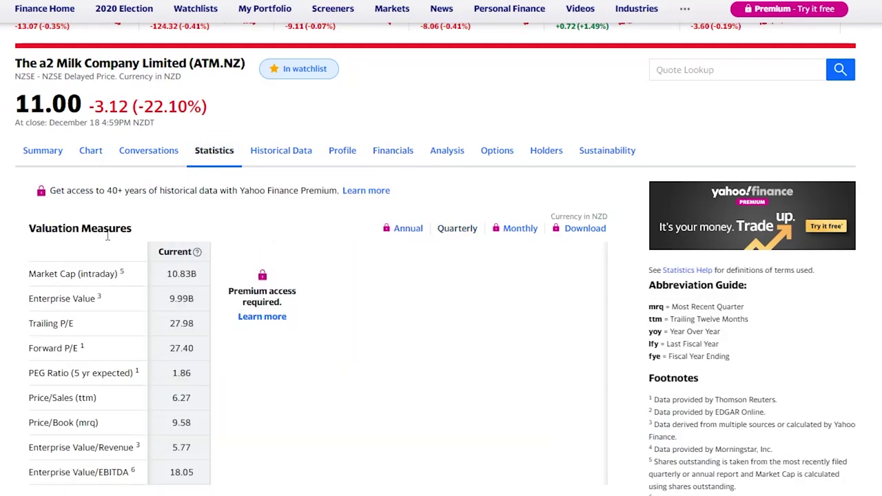
pyautogui.scroll(-3, 76, 243)
pyautogui.scroll(-6, 76, 242)
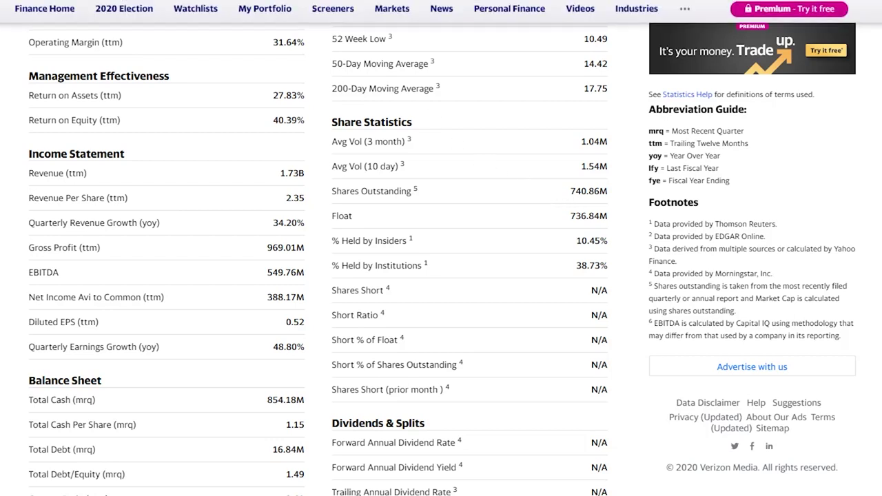
pyautogui.hotkey('ctrl', 'Tab')
pyautogui.write('74')
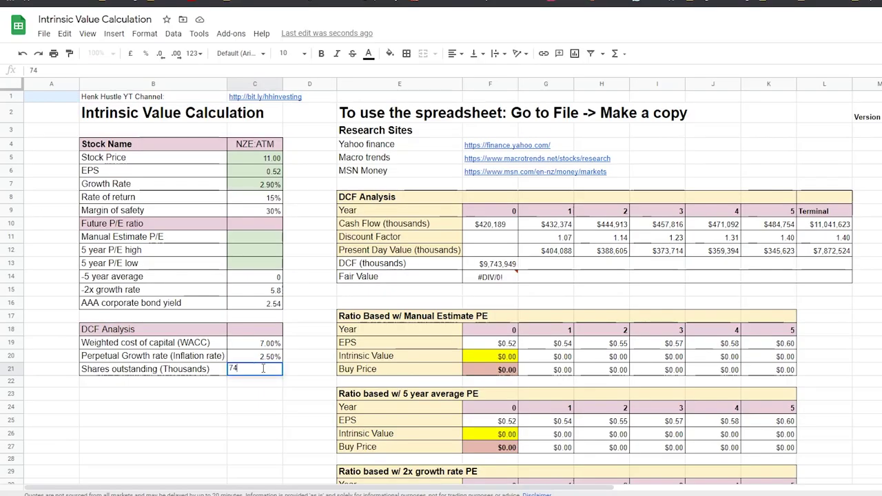
pyautogui.write('0860')
pyautogui.press('Return')
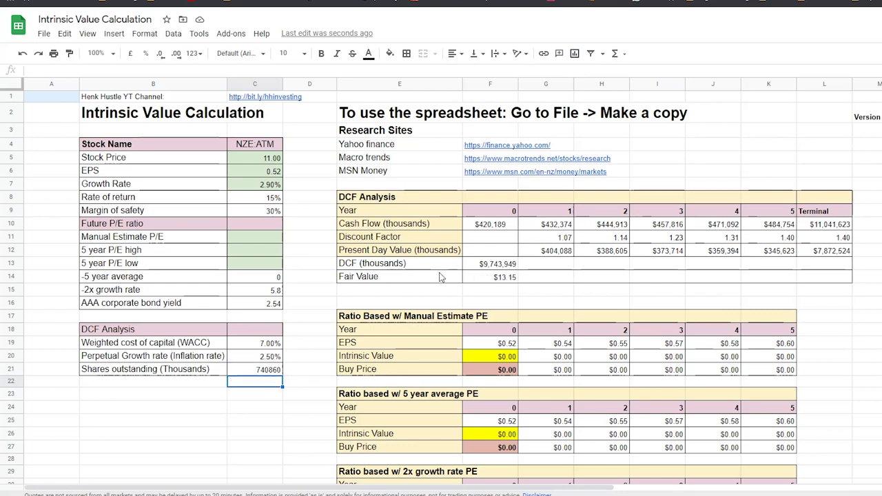
# Add the formula =F14*.7 in cell F15 to apply the 30% margin of safety to the DCF fair value
pyautogui.click(490, 279)
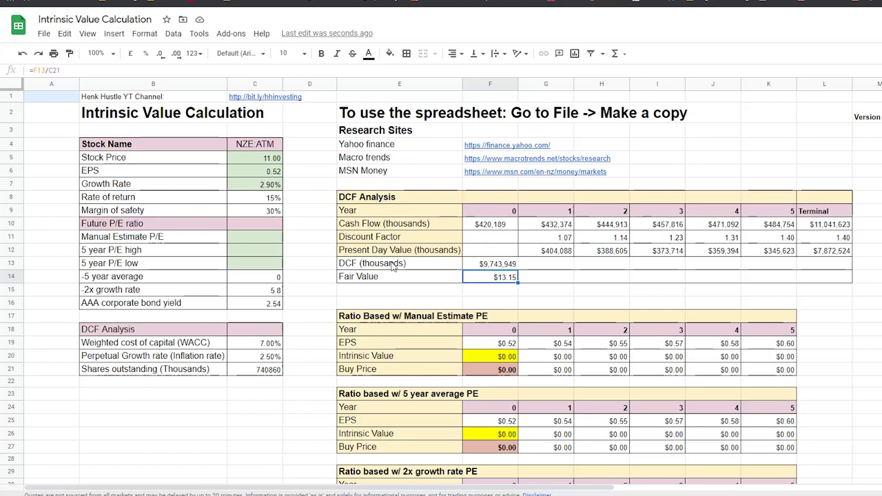
pyautogui.click(481, 294)
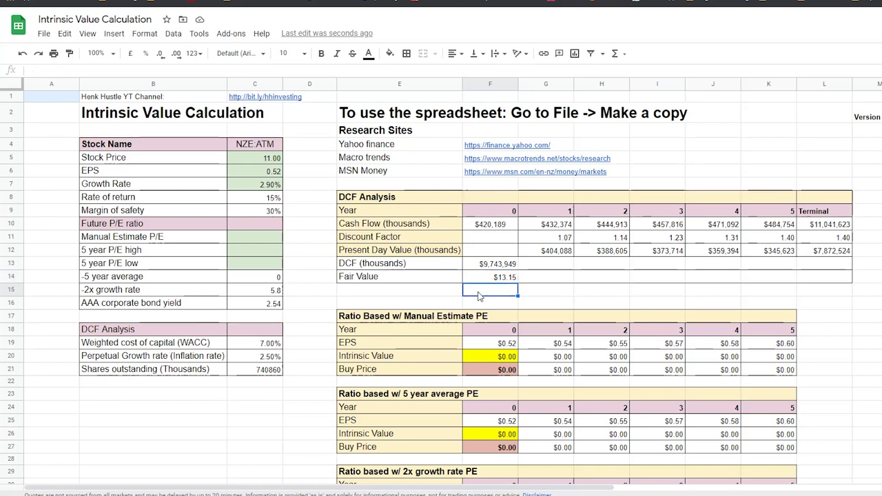
pyautogui.write('=')
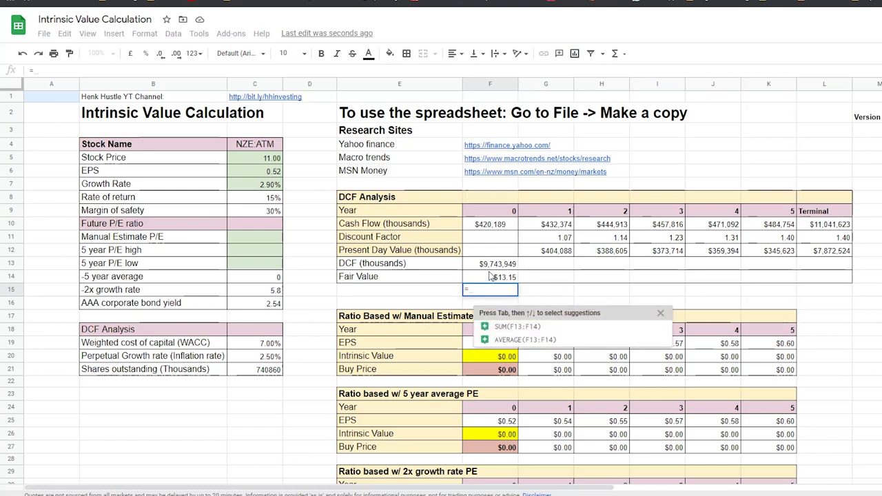
pyautogui.click(484, 277)
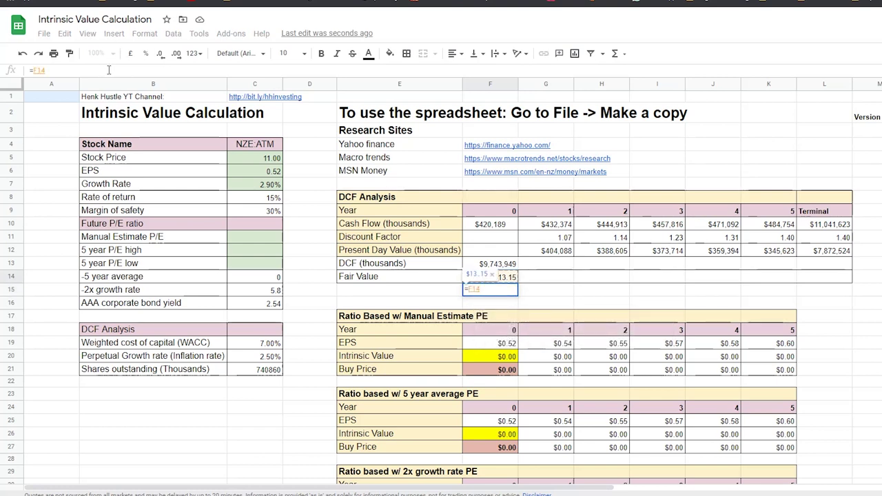
pyautogui.write('*.7')
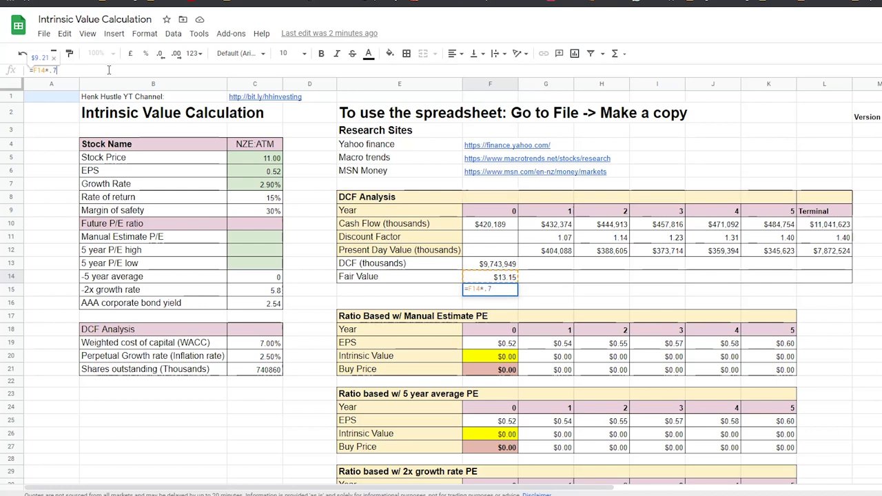
pyautogui.press('Return')
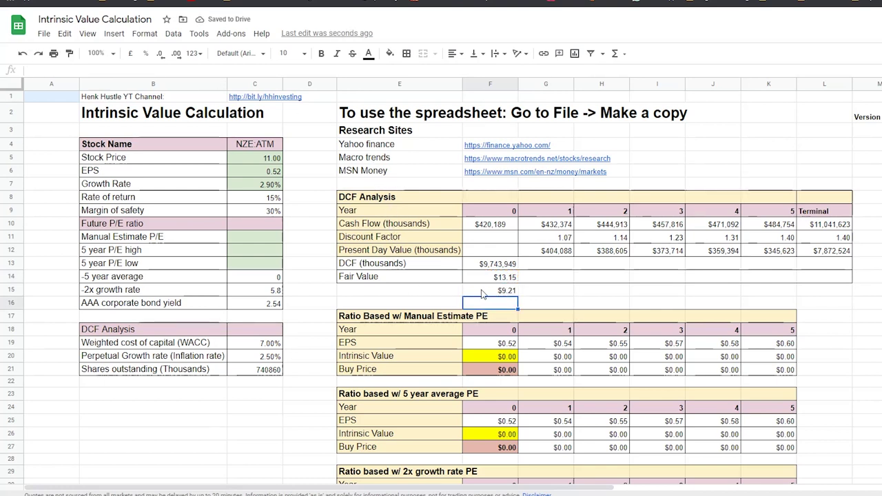
pyautogui.press('Up')
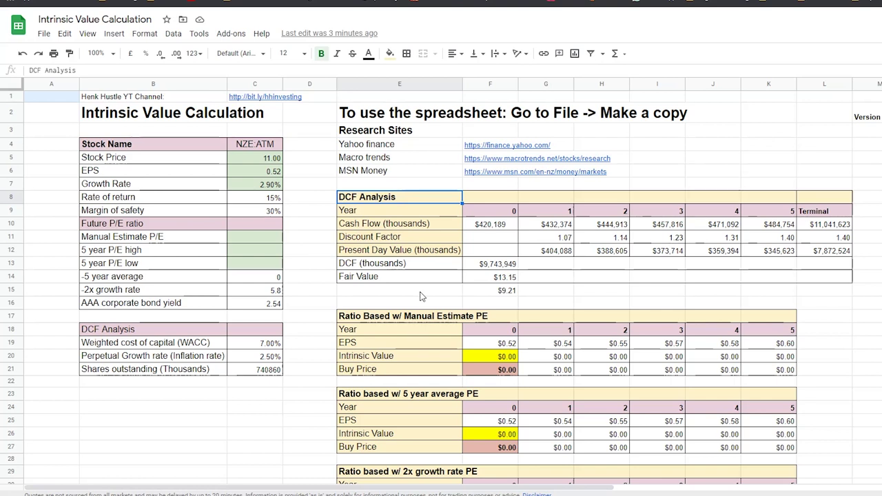
# Set the growth rate to 20% and the weighted cost of capital (WACC) to 5.5%
pyautogui.click(266, 186)
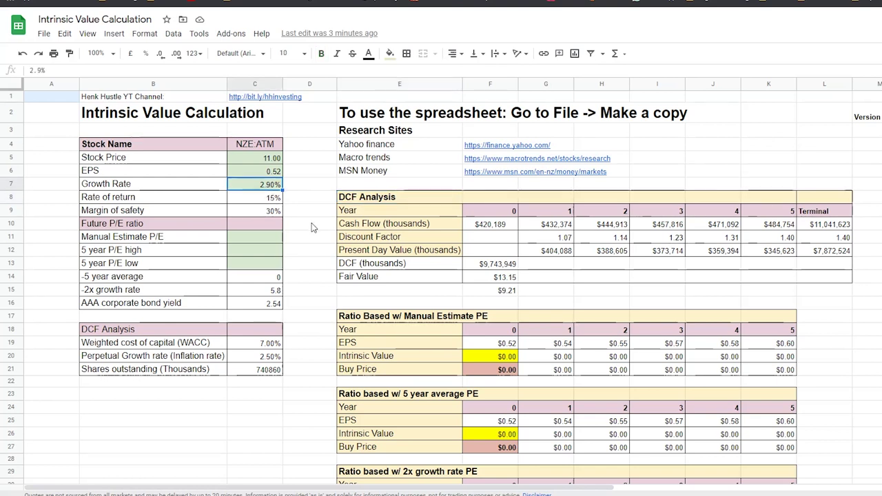
pyautogui.write('20')
pyautogui.press('Return')
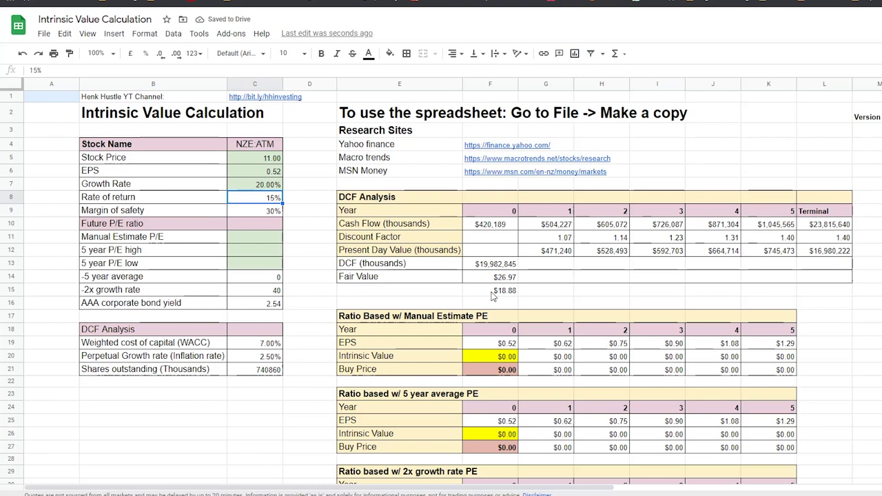
pyautogui.click(249, 347)
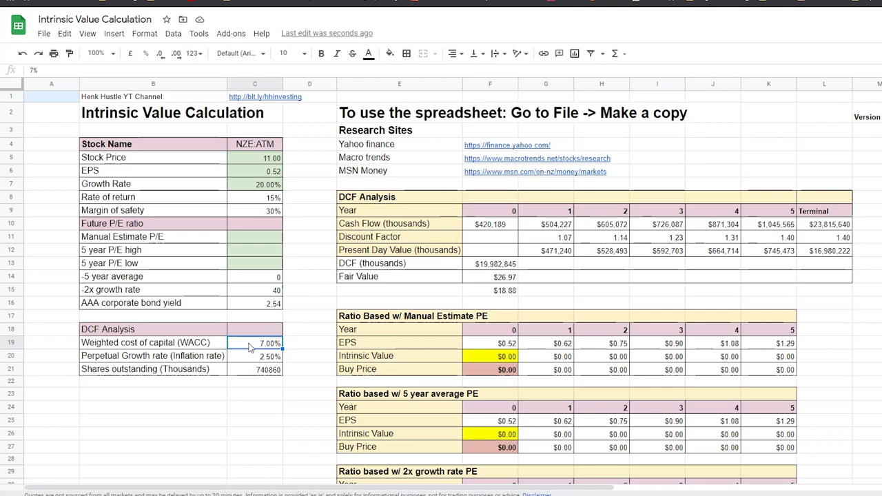
pyautogui.write('5.5')
pyautogui.press('Return')
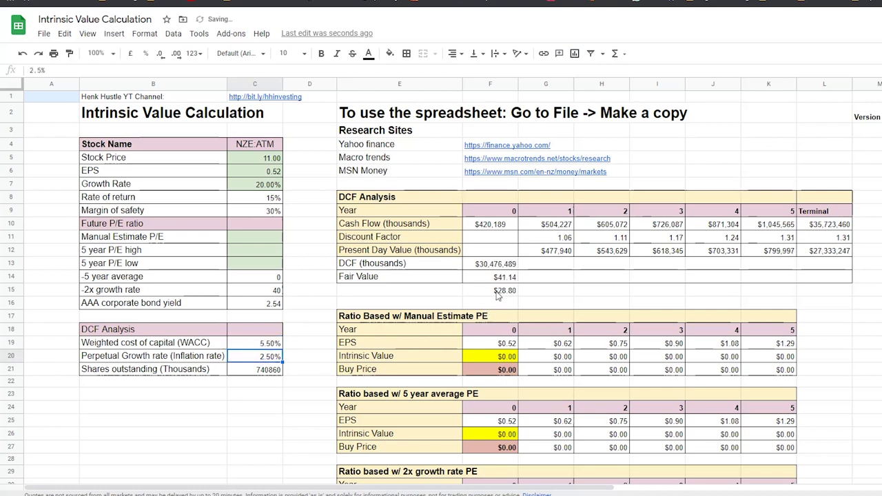